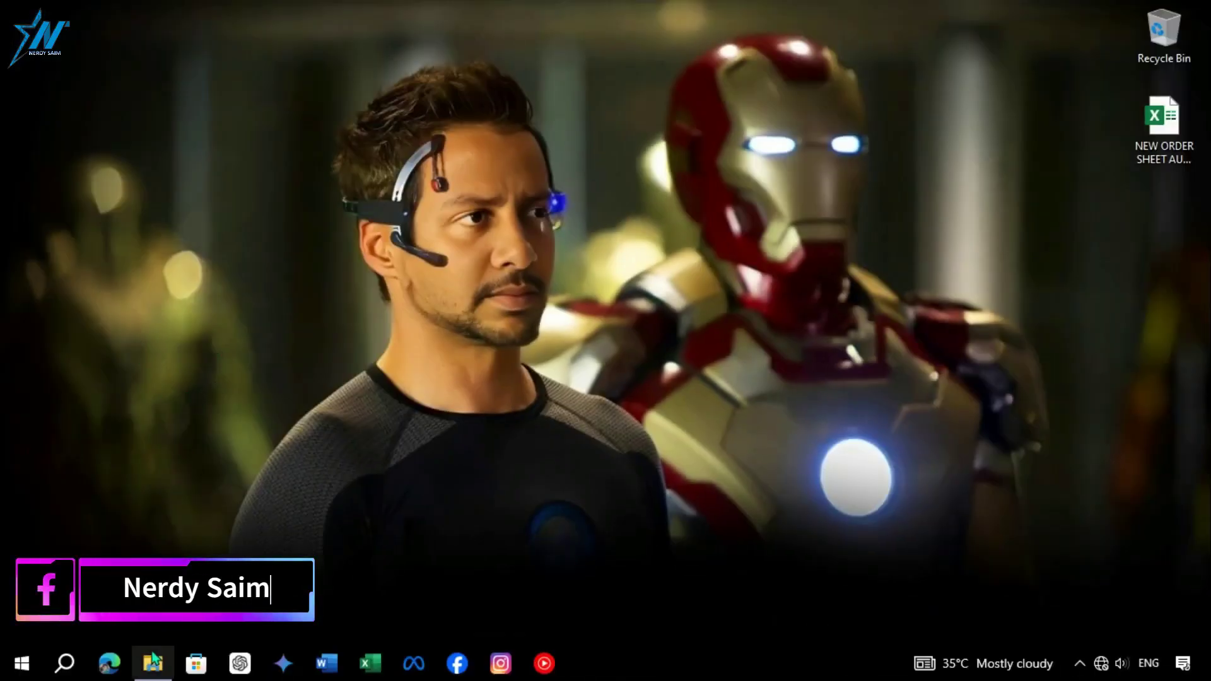
Open File Explorer on the Desktop, where NEW ORDER SHEET AUG 2024.xlsx is listed at 81.8 MB.
left_click(153, 663)
Open NEW ORDER SHEET AUG 2024.xlsx from the Desktop in Excel.
left_click(301, 228)
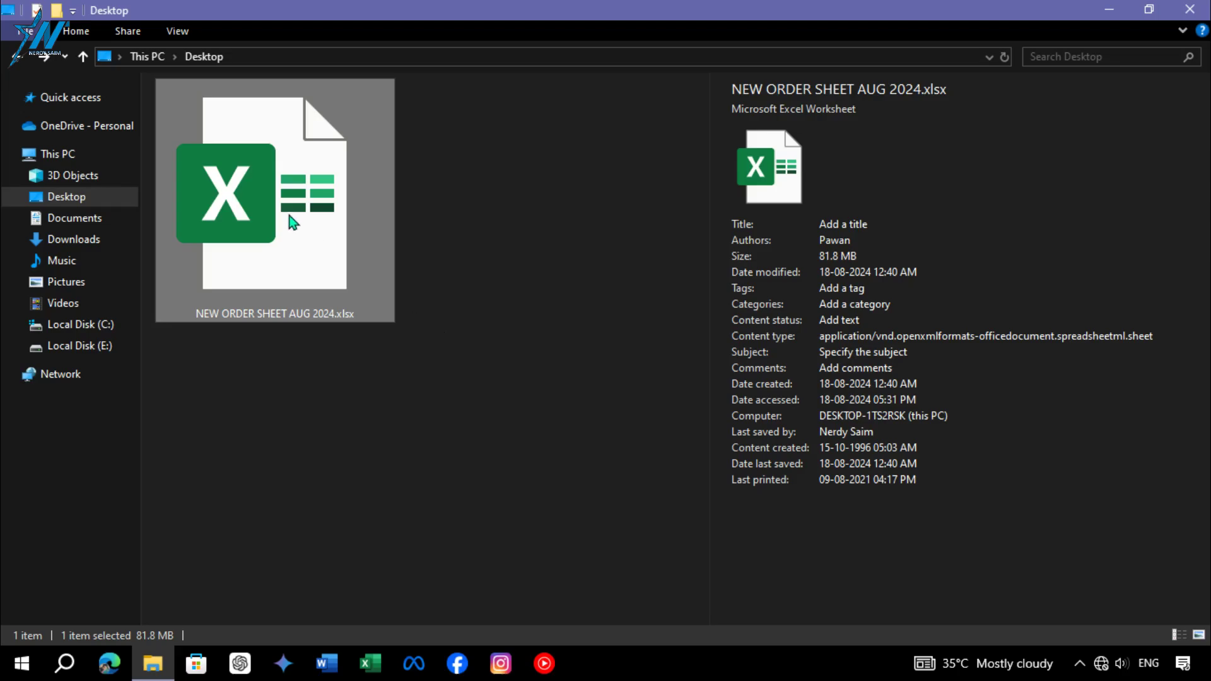
mouse_move(274, 198)
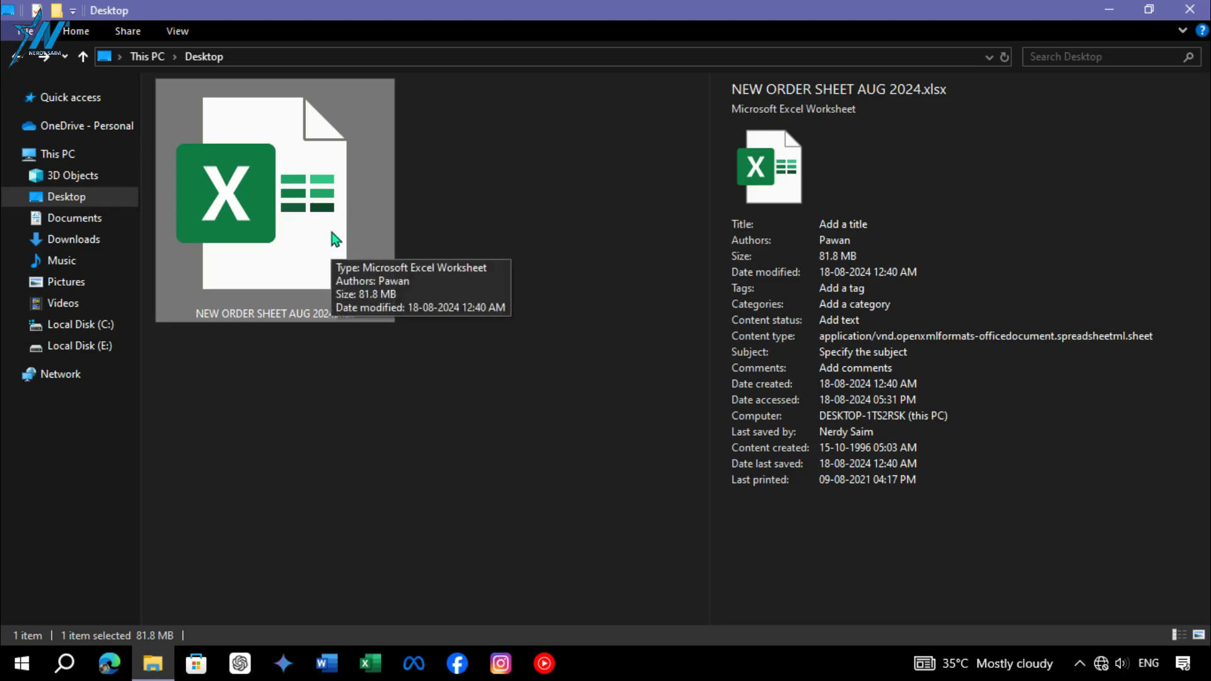
right_click(333, 233)
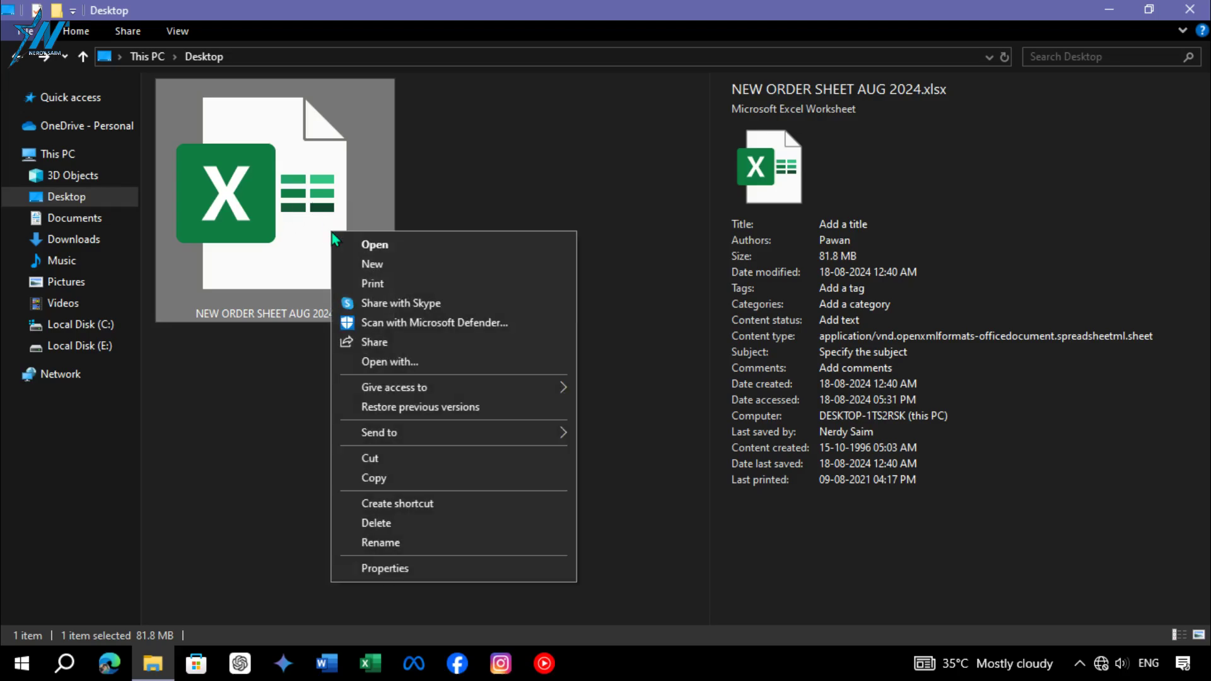
left_click(422, 249)
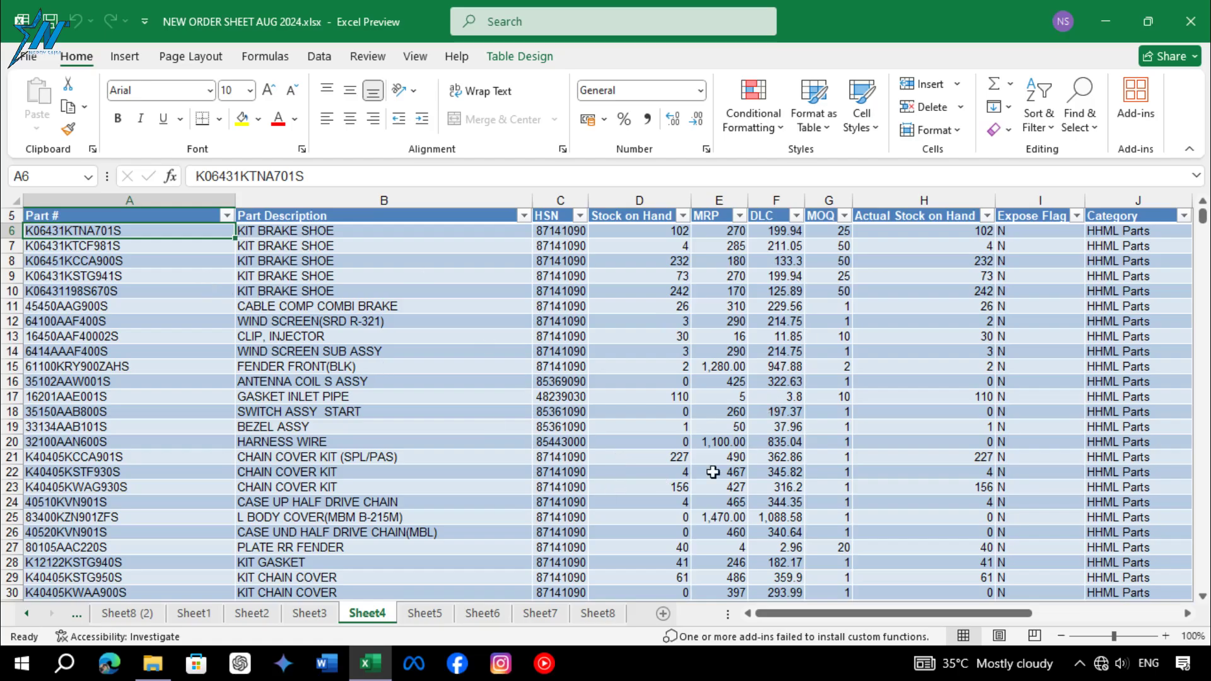
mouse_move(823, 615)
left_mouse_down()
mouse_move(913, 627)
mouse_move(788, 625)
left_mouse_up()
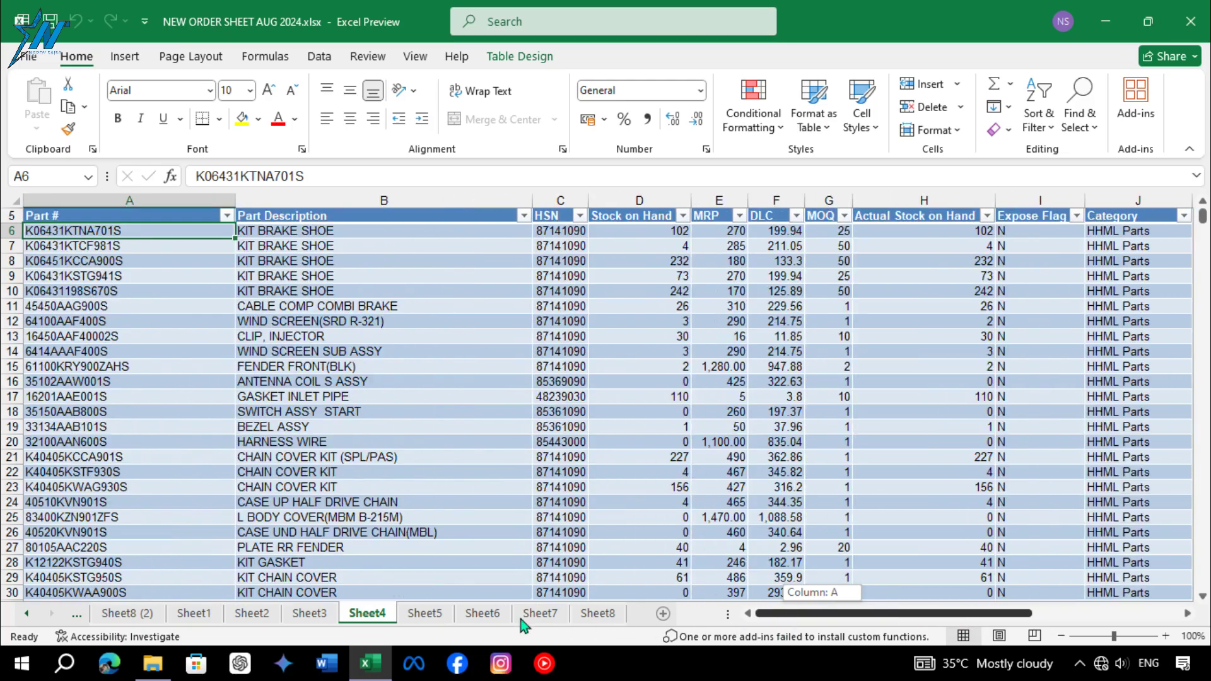
mouse_move(1203, 217)
left_mouse_down()
mouse_move(1202, 463)
mouse_move(1203, 208)
left_mouse_up()
left_click(26, 613)
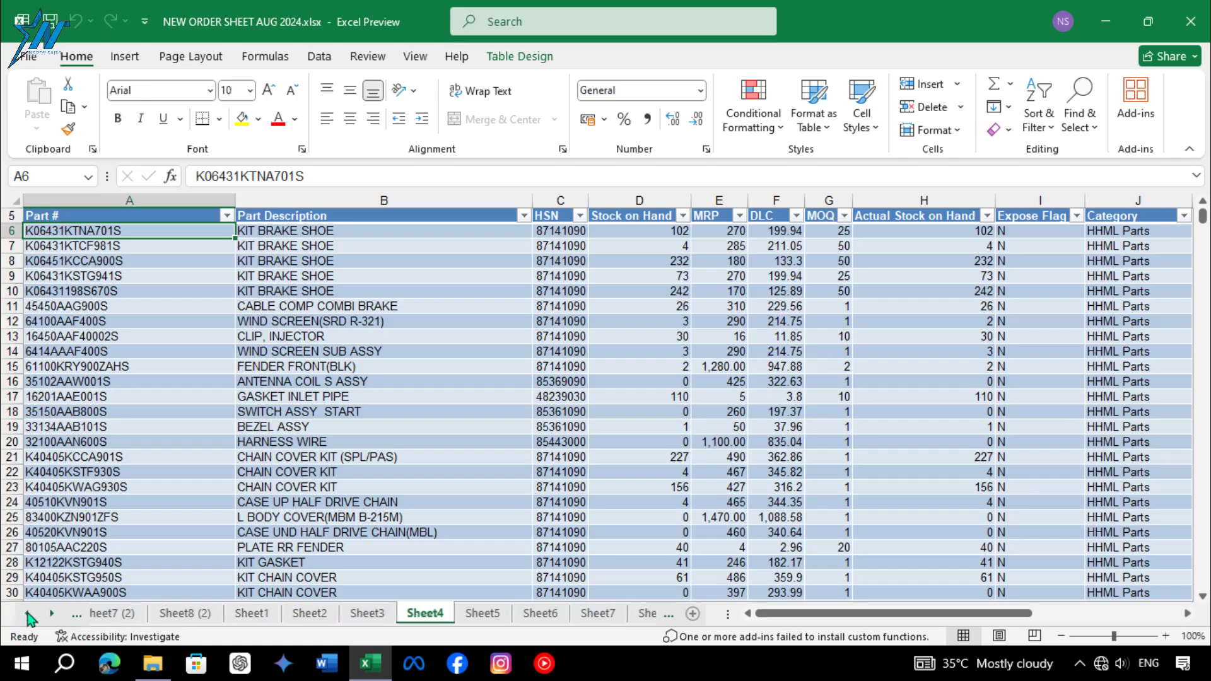
left_click(26, 613)
left_click(52, 613)
left_click(52, 613)
left_click(52, 613)
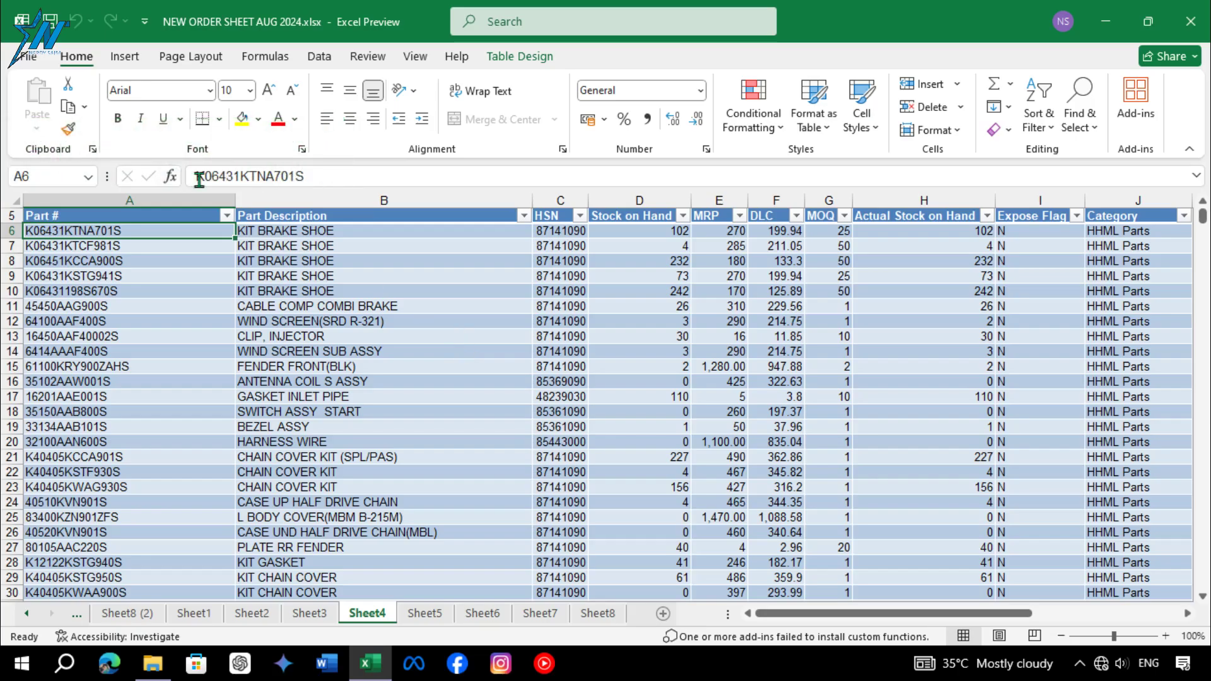
Start a Save As copy in the Desktop folder with the file name 'Small Size'.
left_click(26, 56)
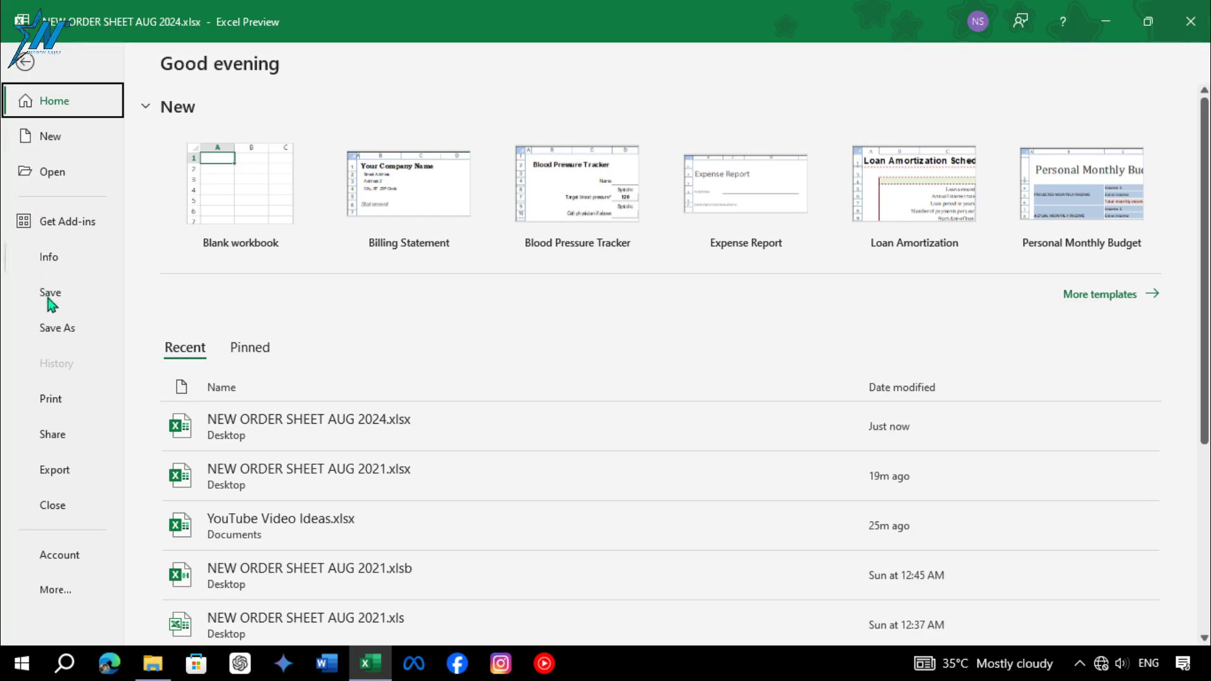
left_click(89, 331)
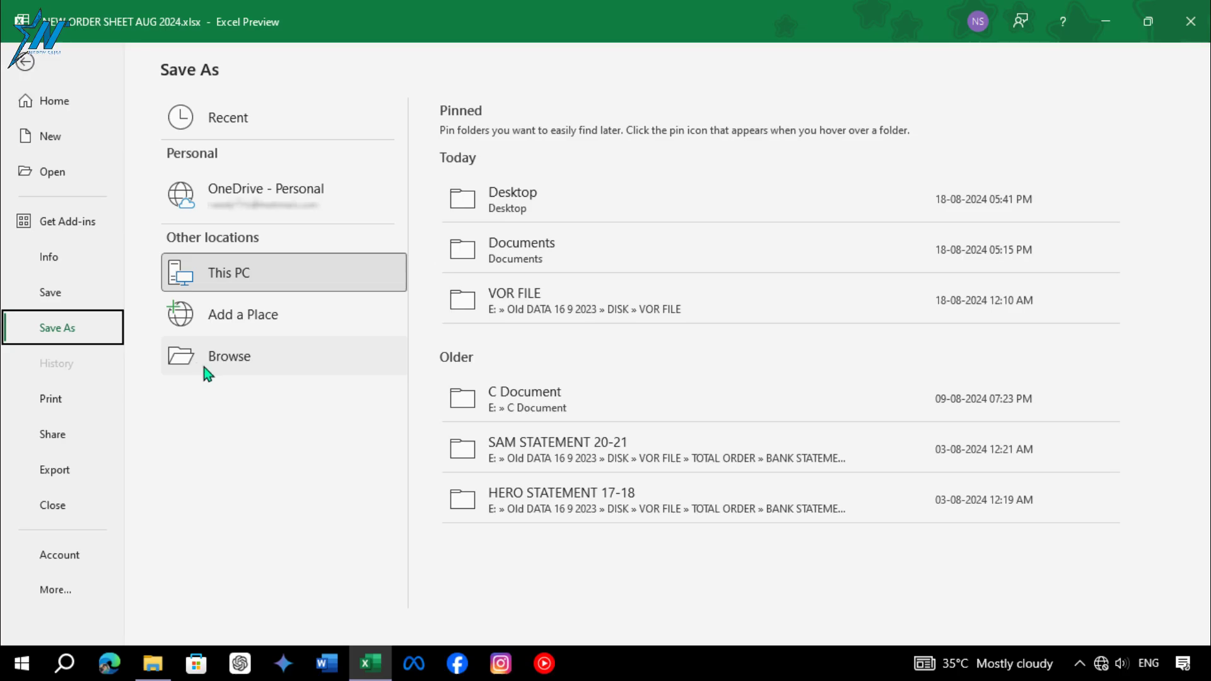
left_click(227, 360)
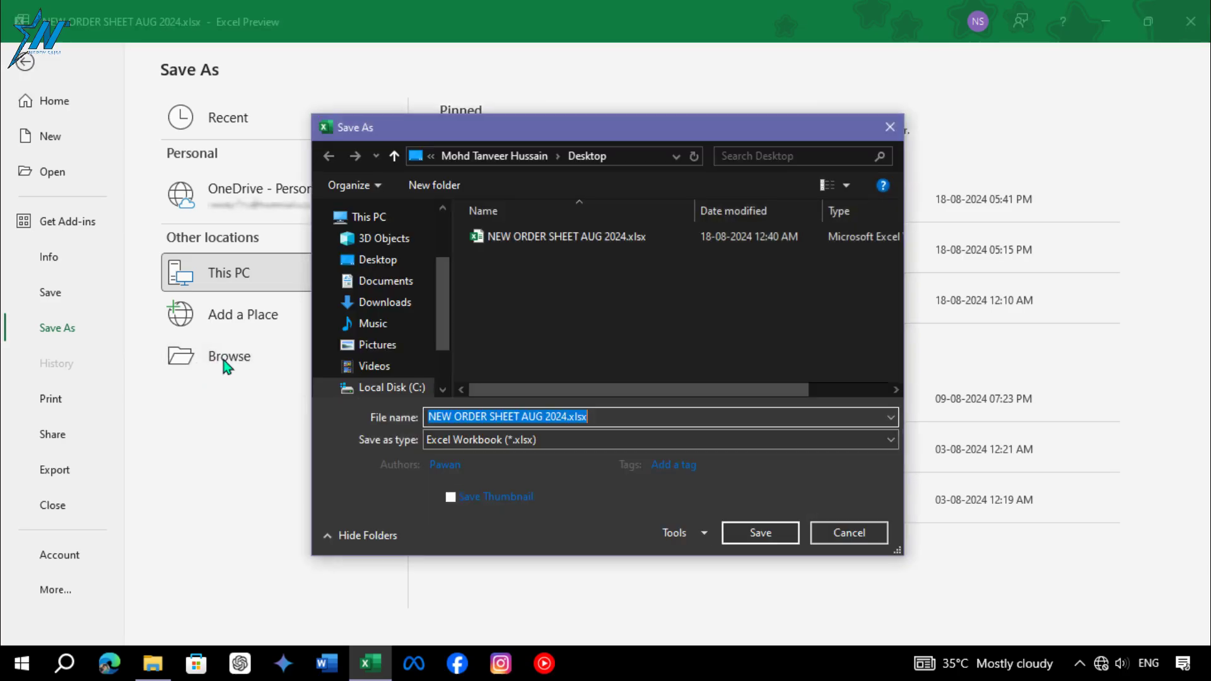
left_click(382, 260)
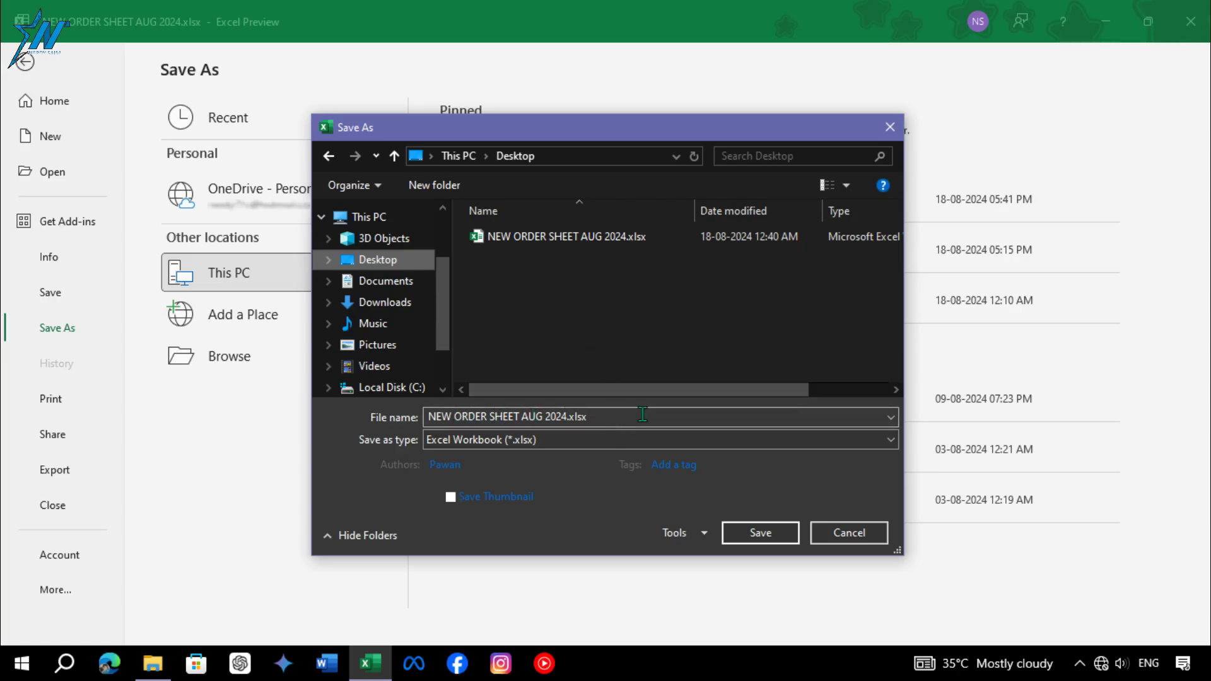
left_click_drag(642, 414, 459, 416)
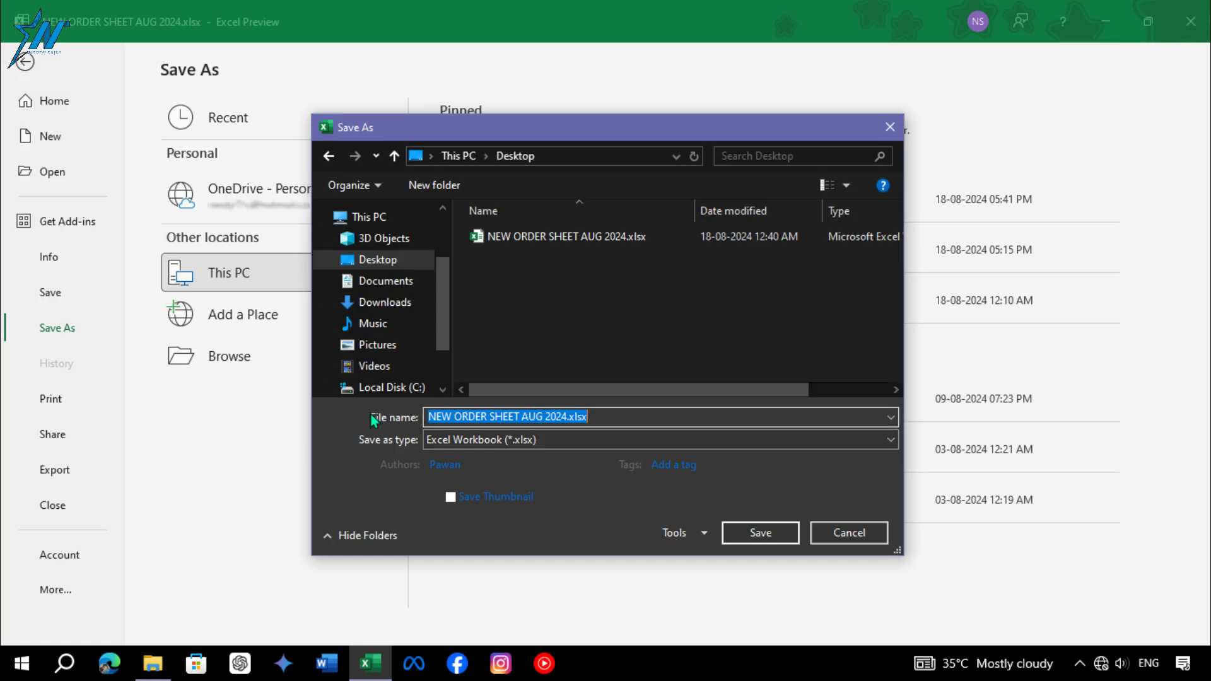
type("Small Size")
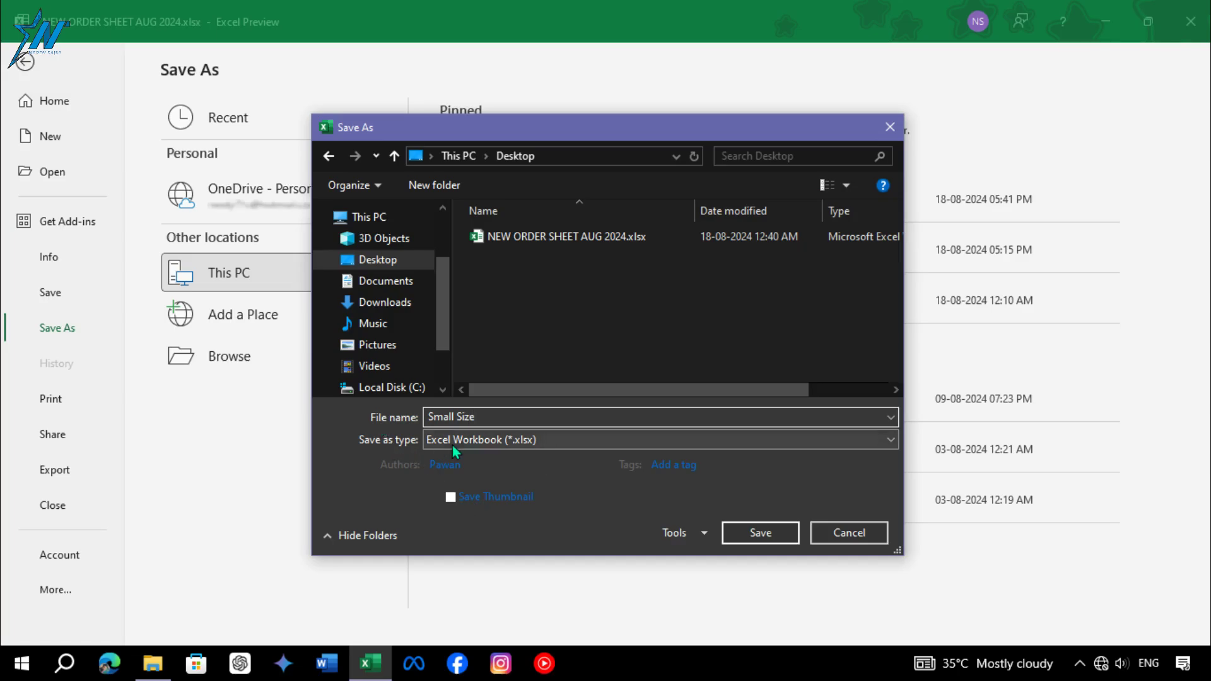
left_click(554, 441)
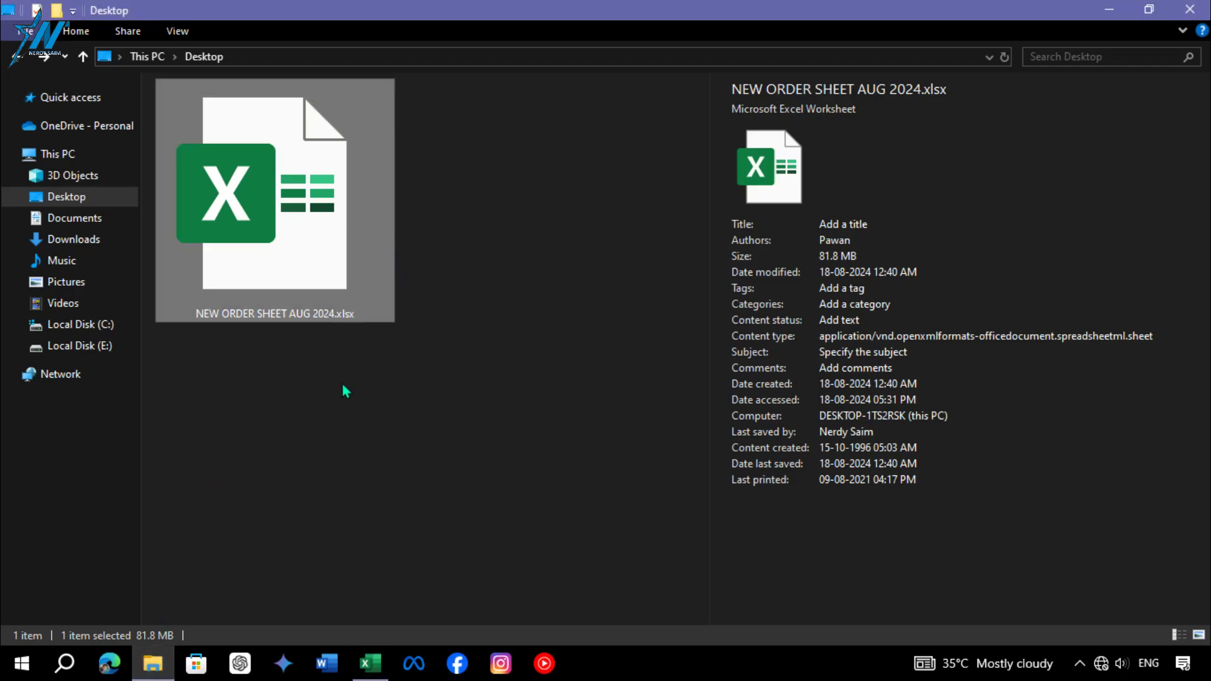
left_click(178, 33)
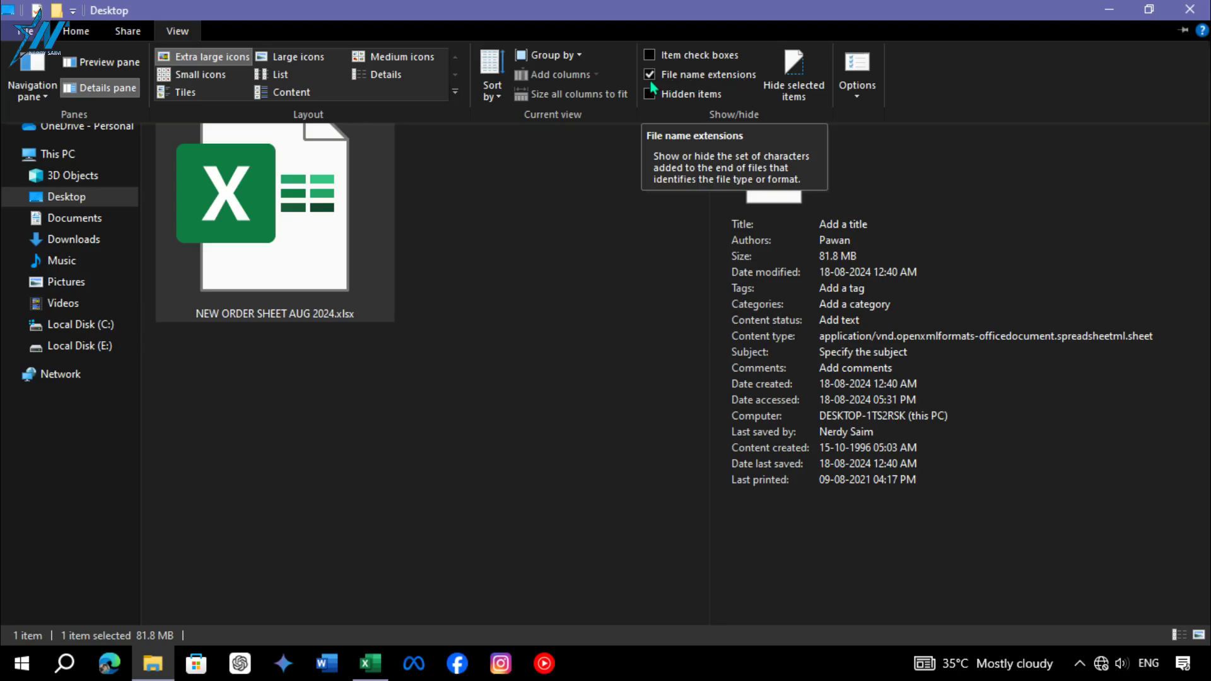
left_click(408, 347)
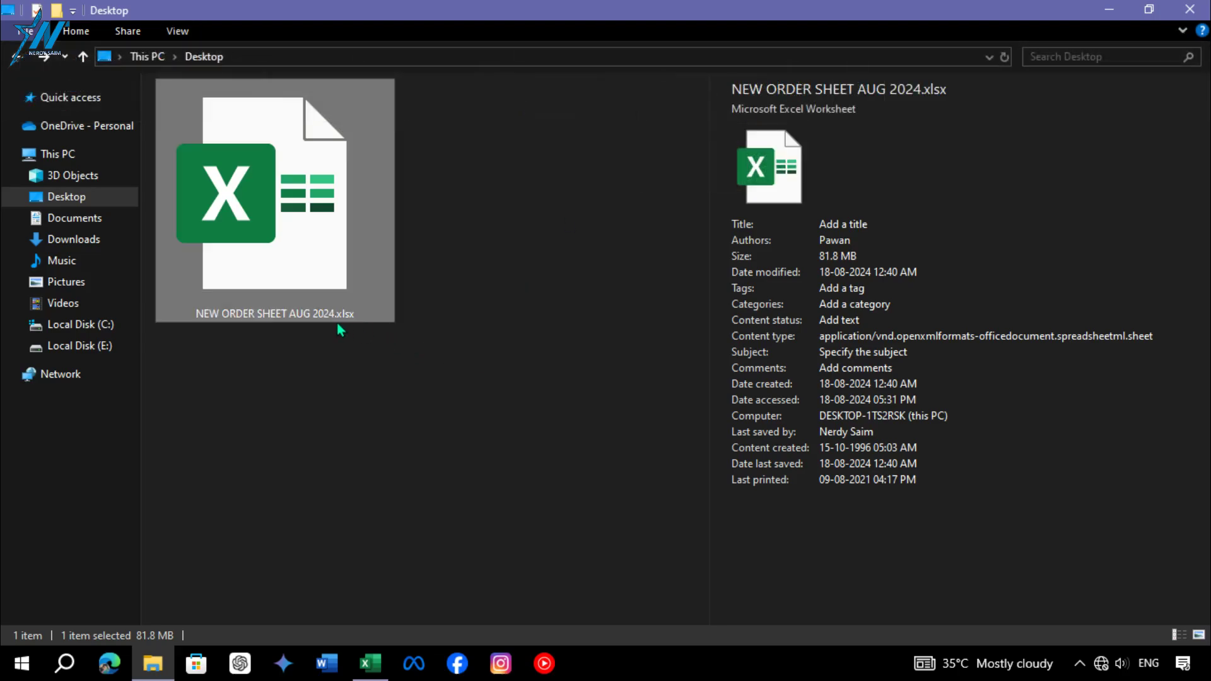
mouse_move(274, 209)
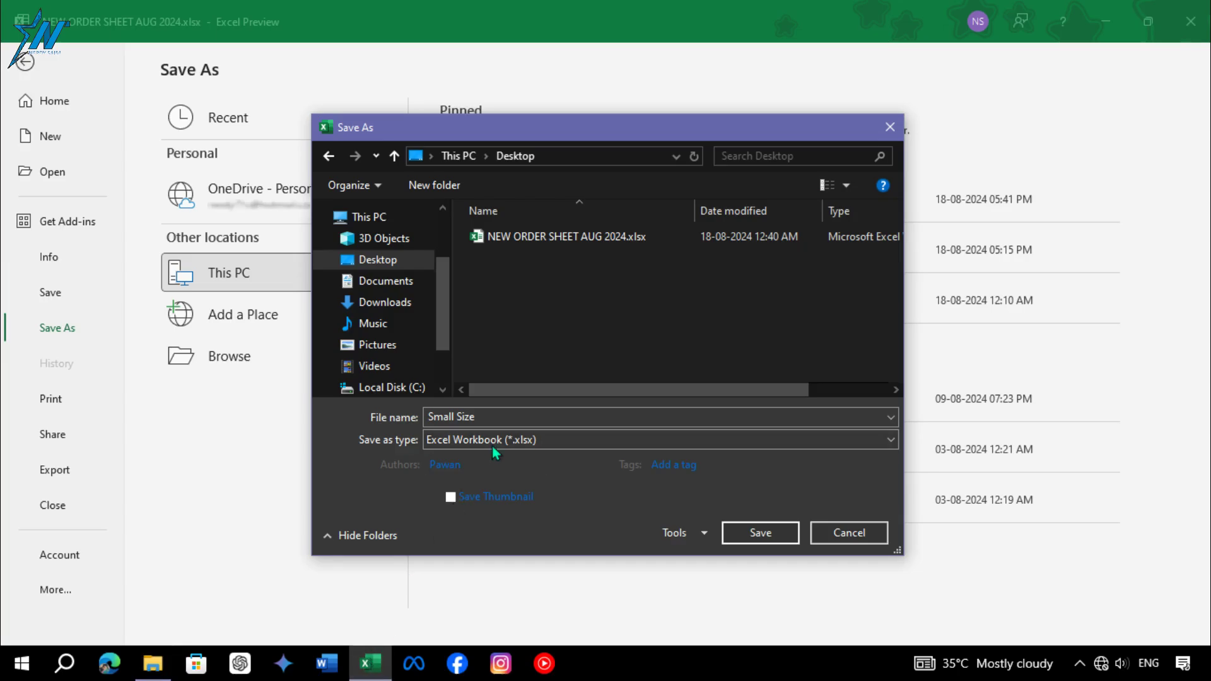
Save the copy as Small Size.xlsb in Excel Binary Workbook (*.xlsb) format, then minimize Excel.
left_click(493, 444)
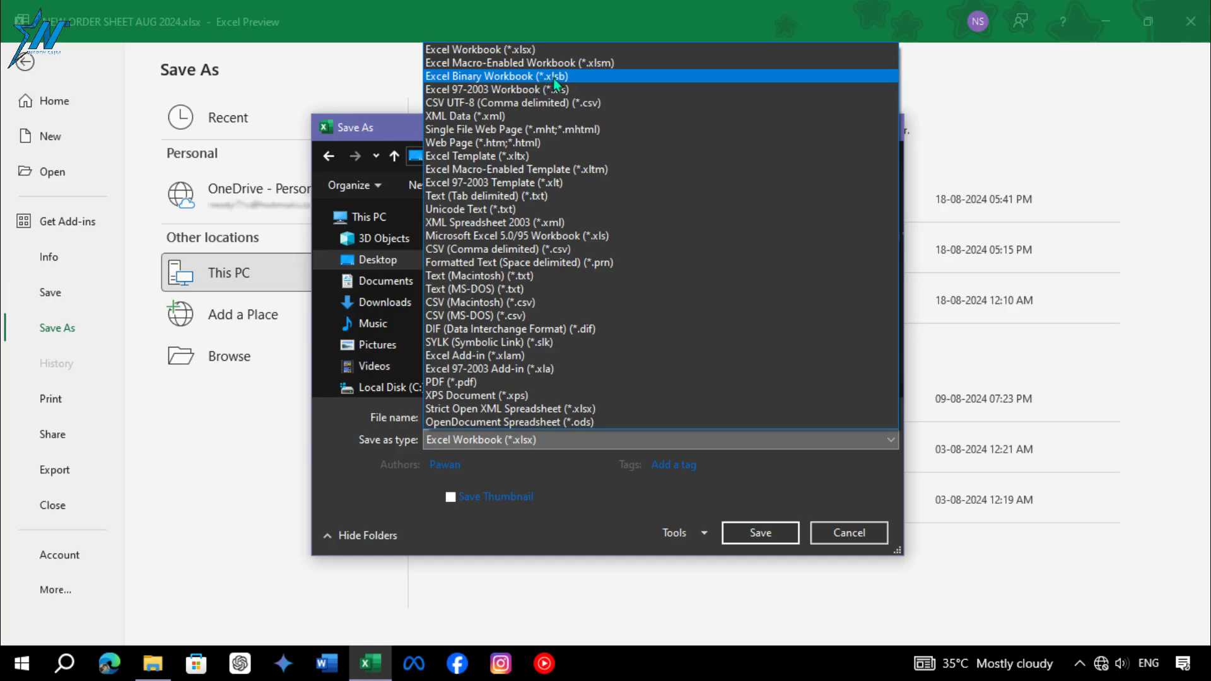
left_click(554, 78)
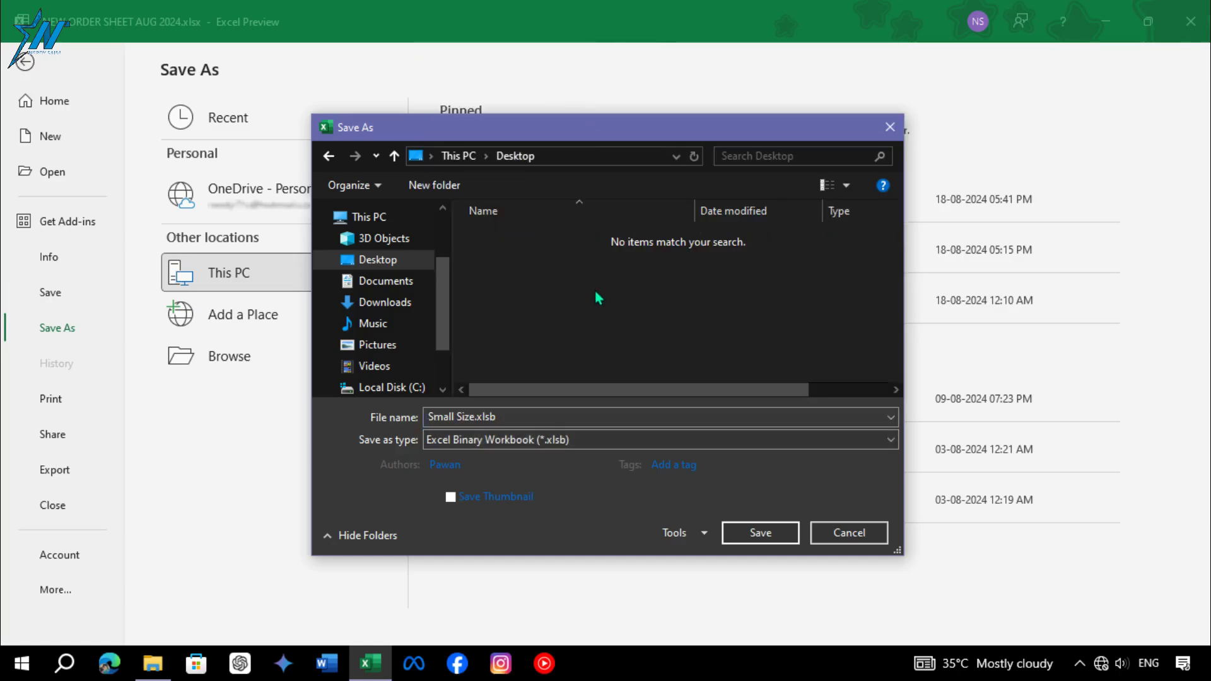
left_click(748, 535)
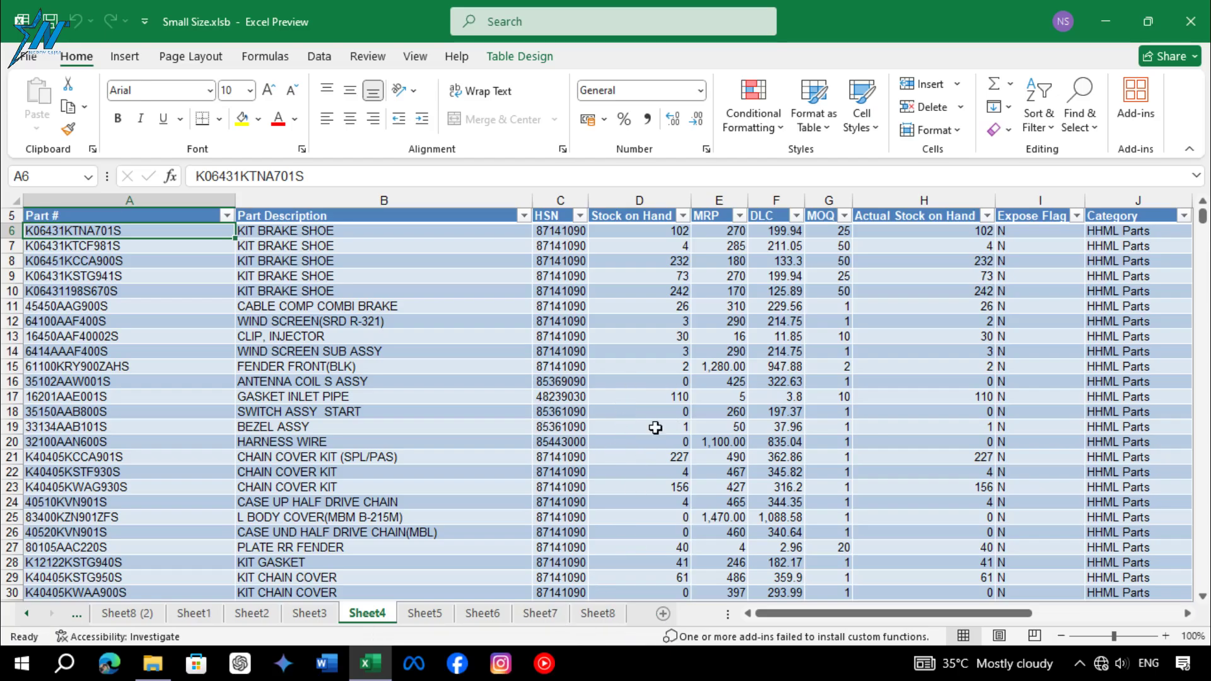
left_click(1105, 21)
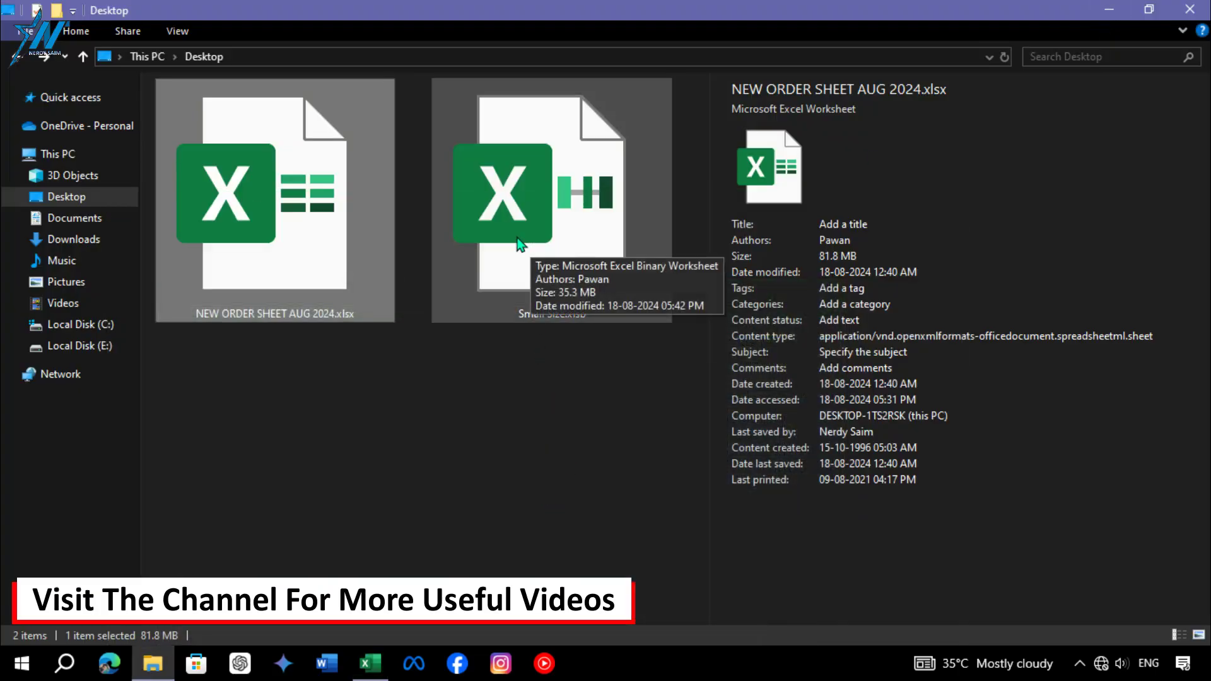
Check Small Size.xlsb is 35.3 MB versus the 81.8 MB original, then open it in Excel.
left_click(558, 246)
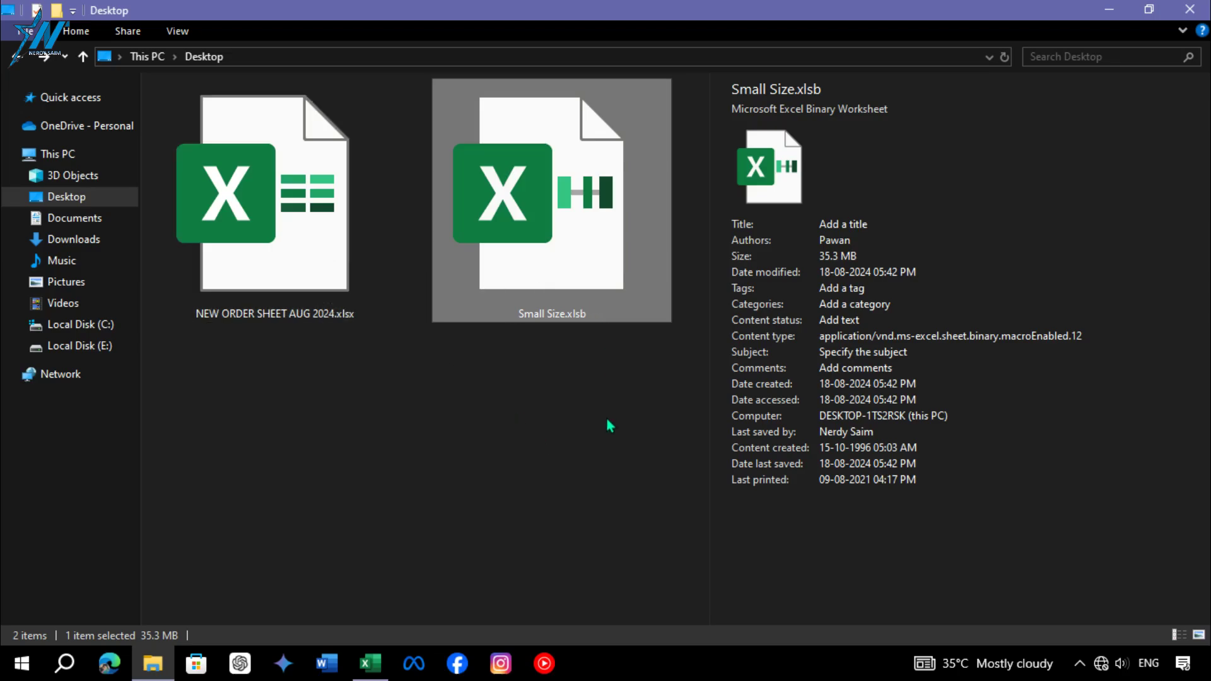
right_click(560, 250)
left_click(601, 263)
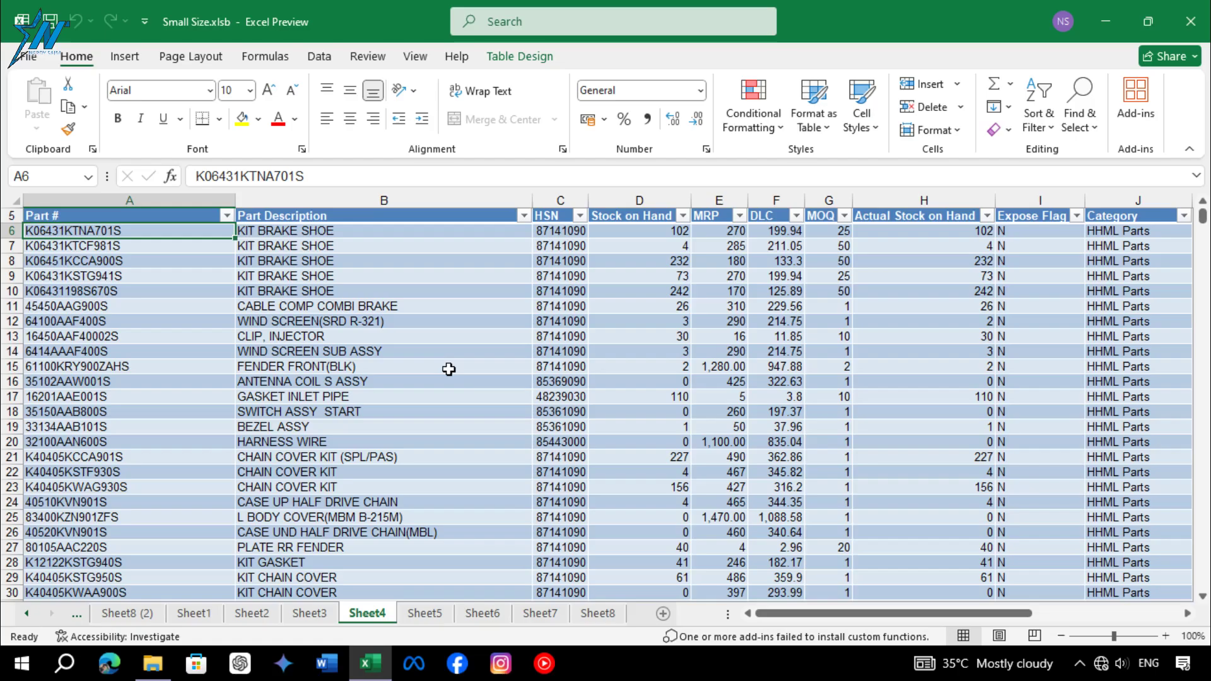
type("=")
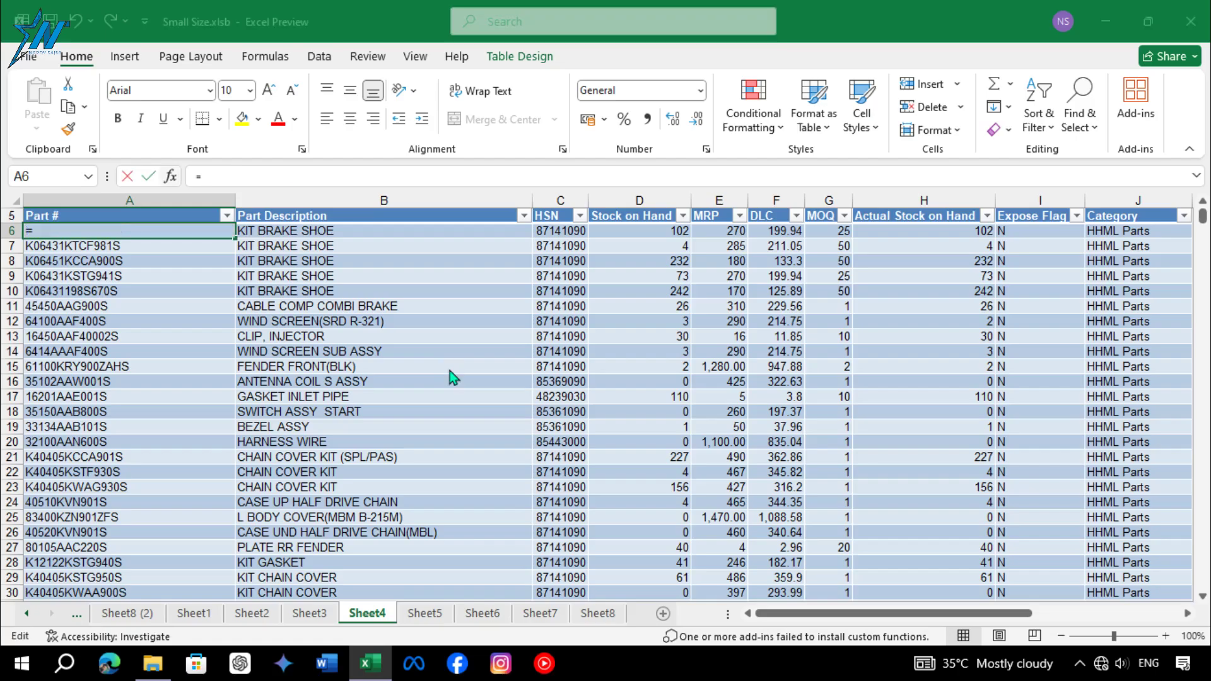
key("shift+F3")
key("Escape")
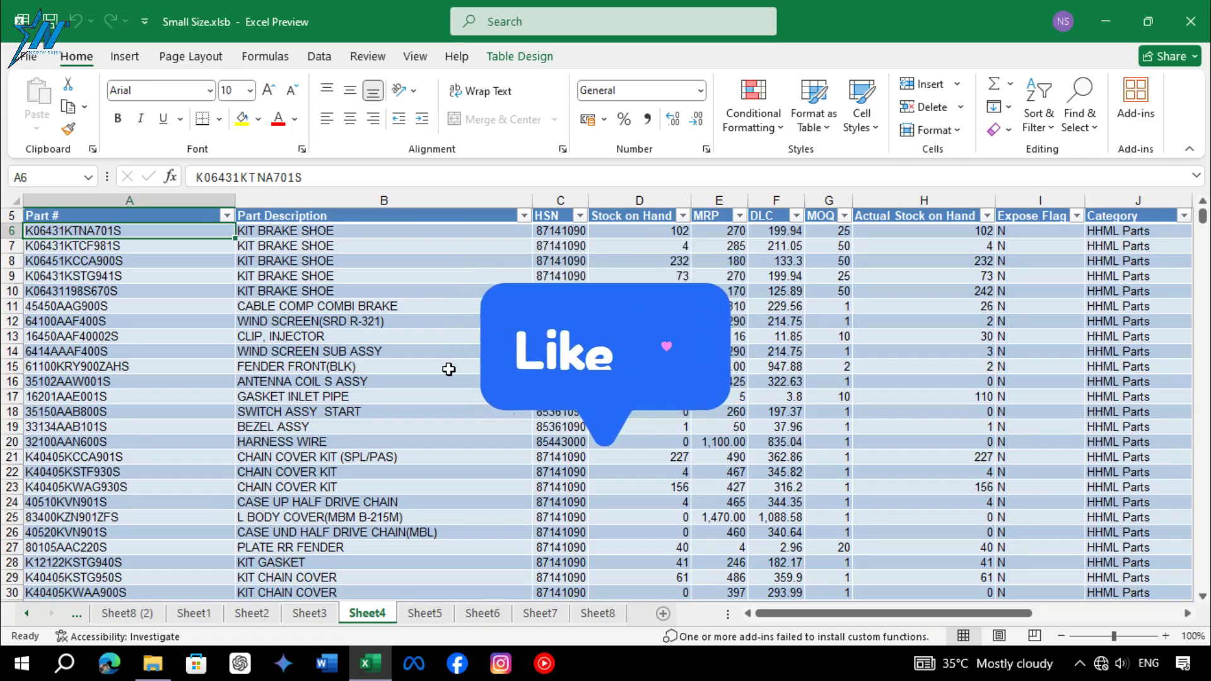
key("Right")
key("Right")
key("Right")
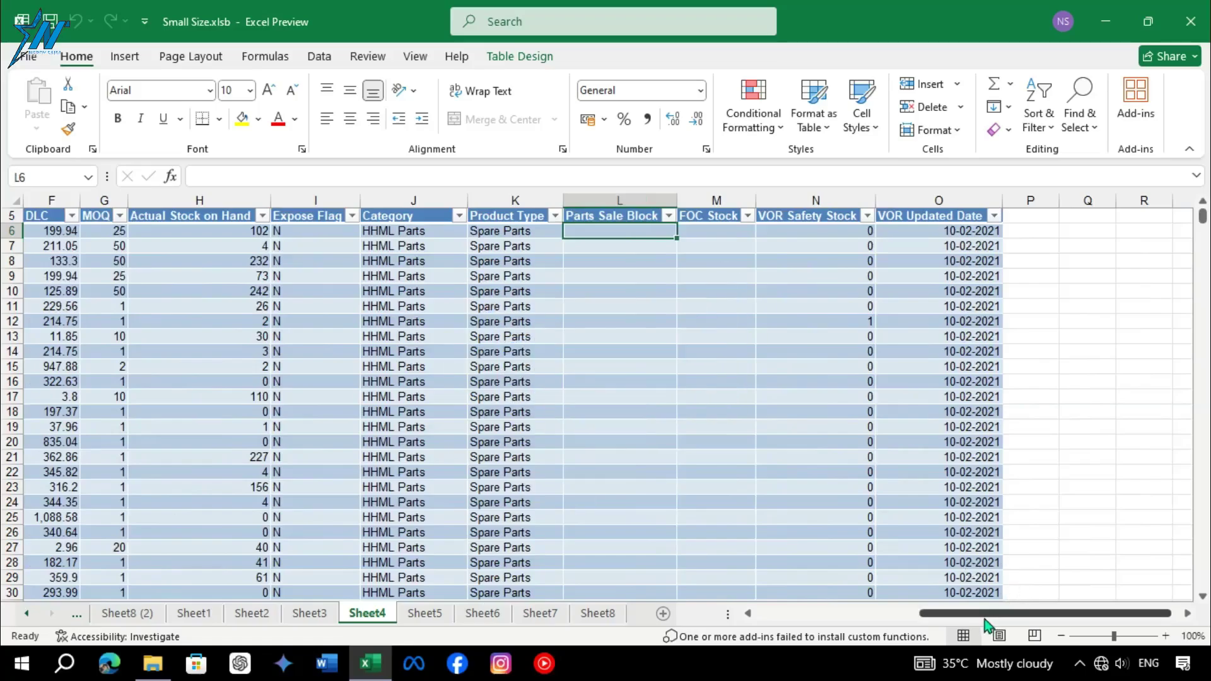
left_click_drag(985, 615, 405, 498)
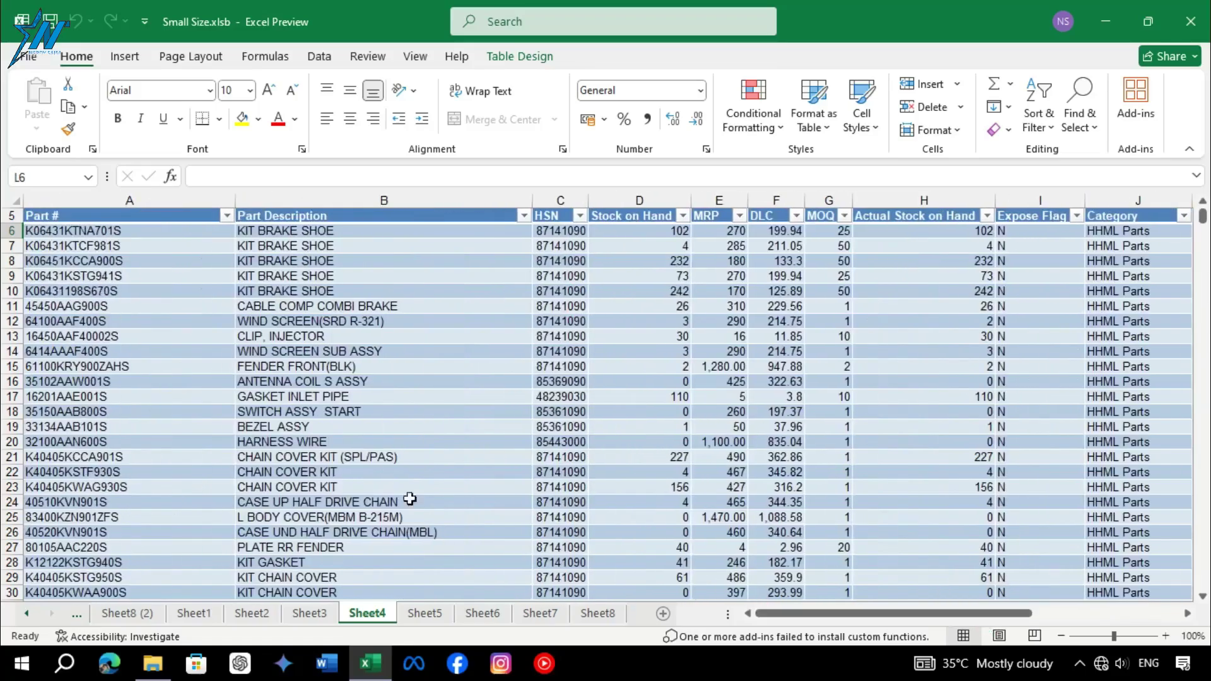